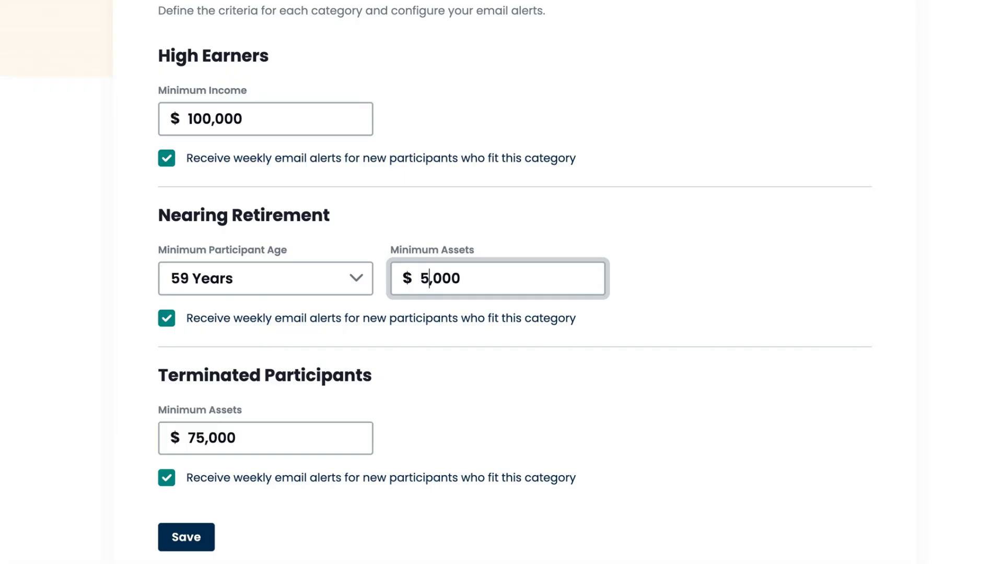
Step: Set the minimum assets to $500 for both Nearing Retirement and Terminated Participants, and save the settings
{"action": "key", "text": "BackSpace"}
{"action": "key", "text": "BackSpace"}
{"action": "left_click_drag", "start_coordinate": [251, 438], "coordinate": [187, 439]}
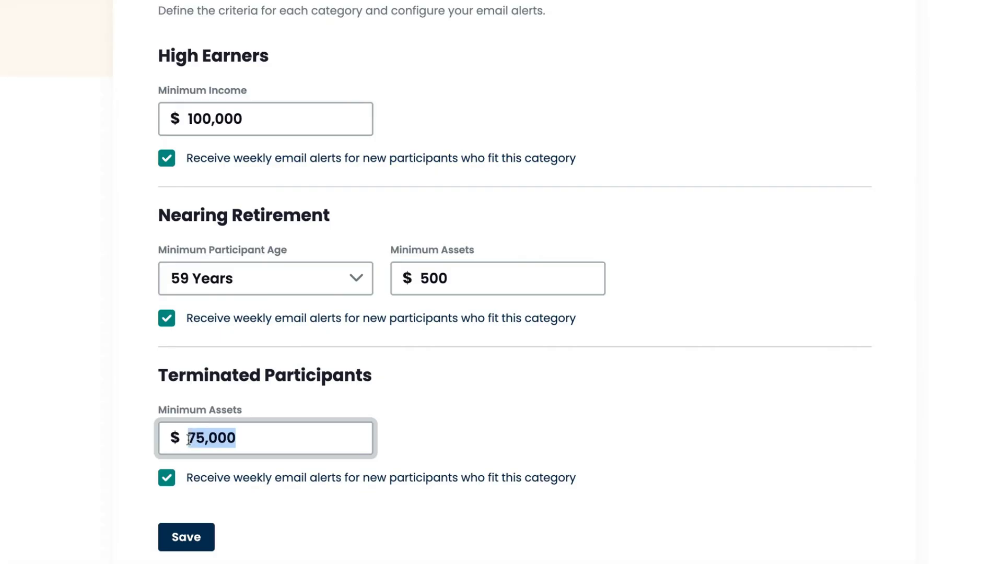
{"action": "type", "text": "500"}
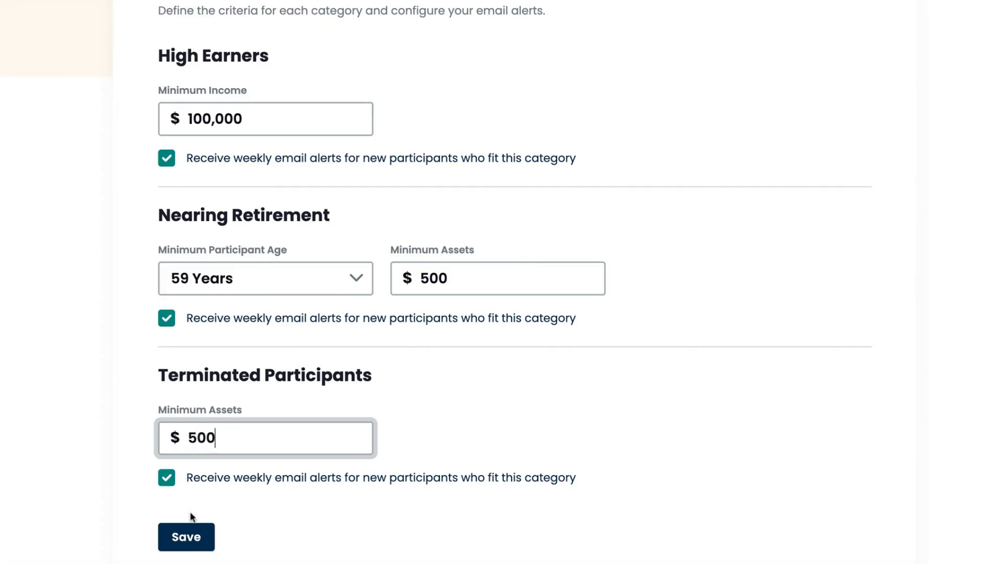
{"action": "left_click", "coordinate": [191, 538]}
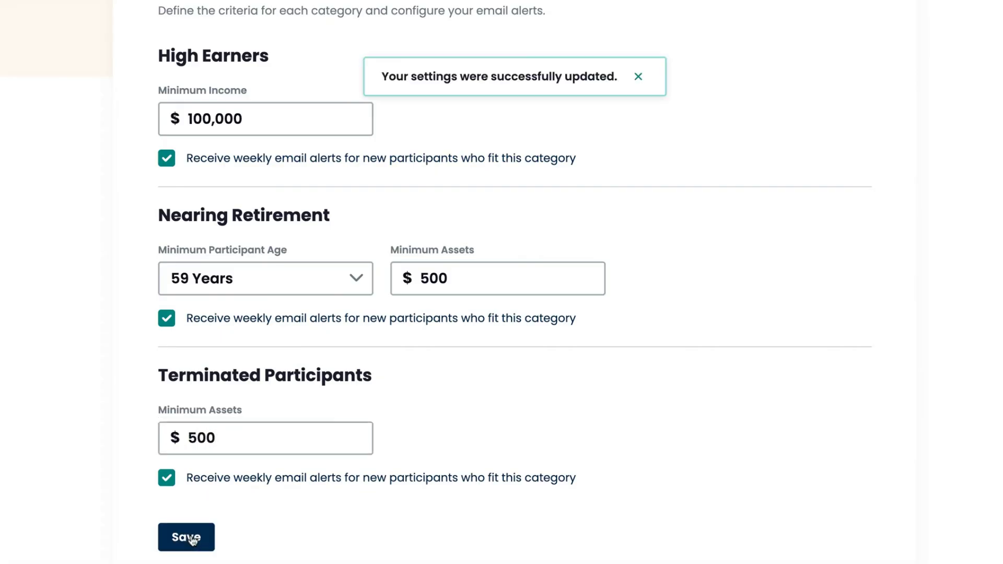
Step: Show the list of all participants and review the criteria of the top categories
{"action": "scroll", "coordinate": [502, 282], "scroll_direction": "up", "scroll_amount": 7}
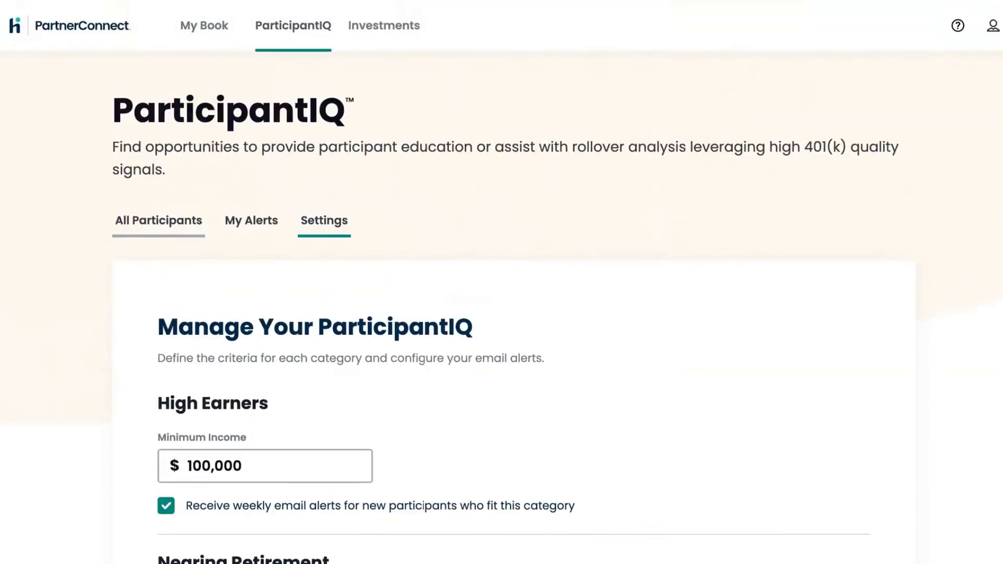
{"action": "left_click", "coordinate": [158, 223]}
{"action": "scroll", "coordinate": [258, 245], "scroll_direction": "down", "scroll_amount": 1}
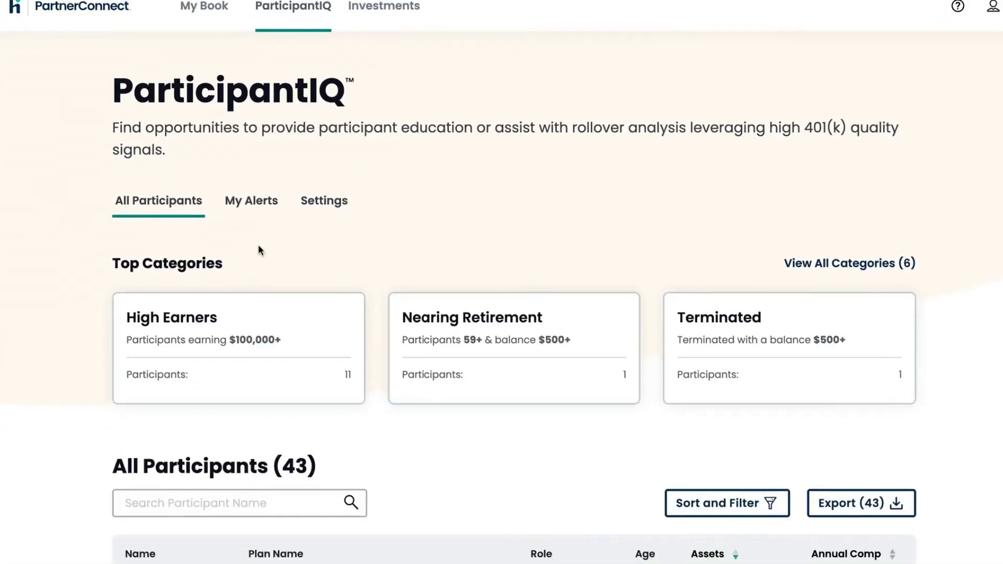
{"action": "scroll", "coordinate": [259, 244], "scroll_direction": "down", "scroll_amount": 3}
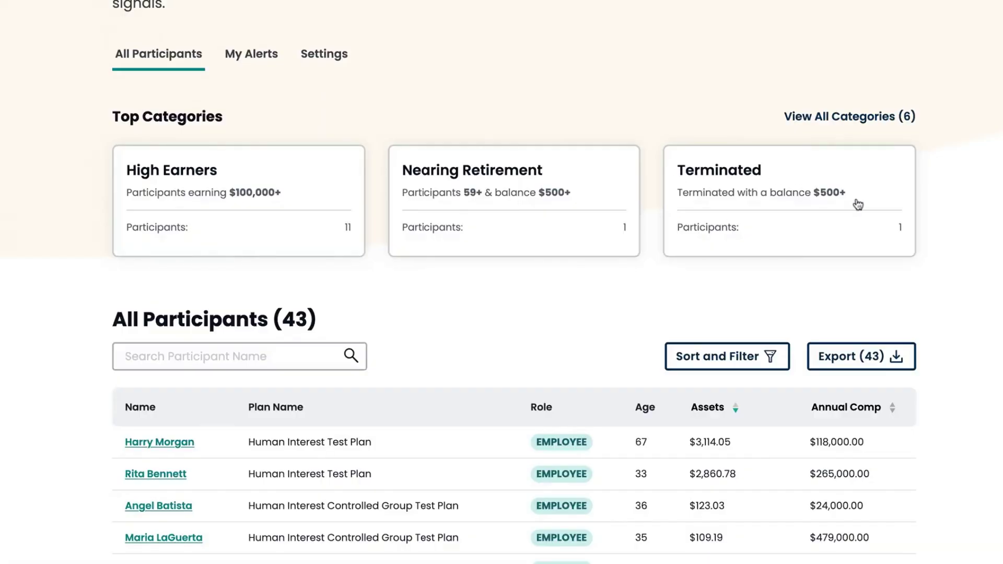
Step: Filter the participants by the High Earners category and review the filtered list
{"action": "left_click", "coordinate": [229, 211]}
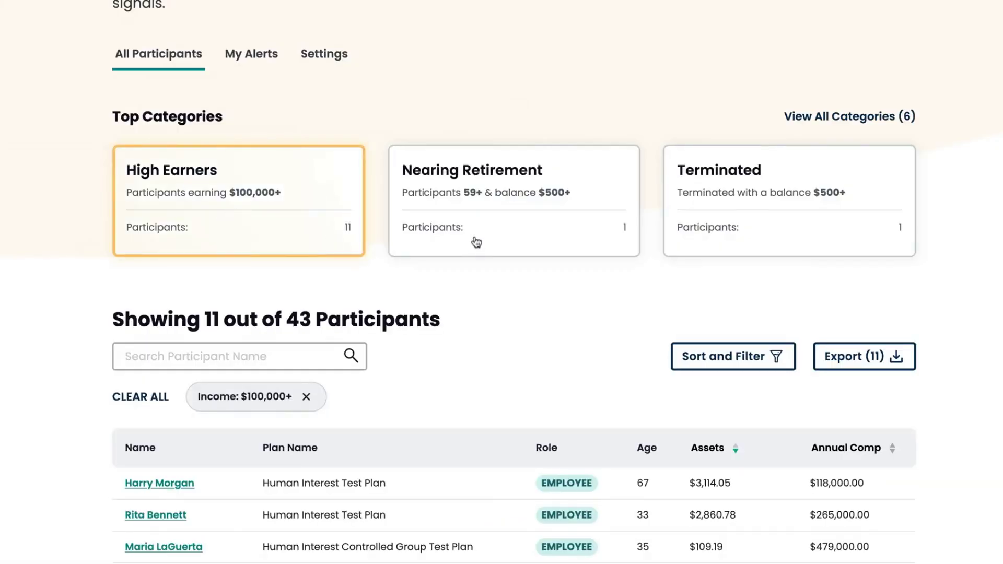
{"action": "left_click", "coordinate": [493, 238]}
{"action": "left_click", "coordinate": [185, 235]}
{"action": "left_click_drag", "start_coordinate": [205, 320], "coordinate": [249, 320]}
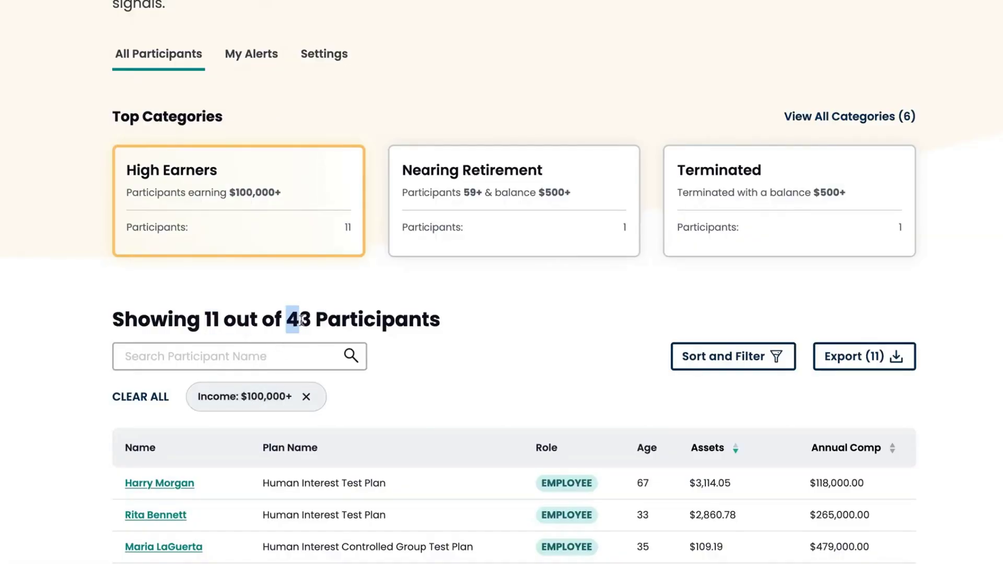
{"action": "left_click_drag", "start_coordinate": [286, 320], "coordinate": [299, 320]}
{"action": "scroll", "coordinate": [462, 329], "scroll_direction": "down", "scroll_amount": 1}
{"action": "scroll", "coordinate": [456, 329], "scroll_direction": "down", "scroll_amount": 3}
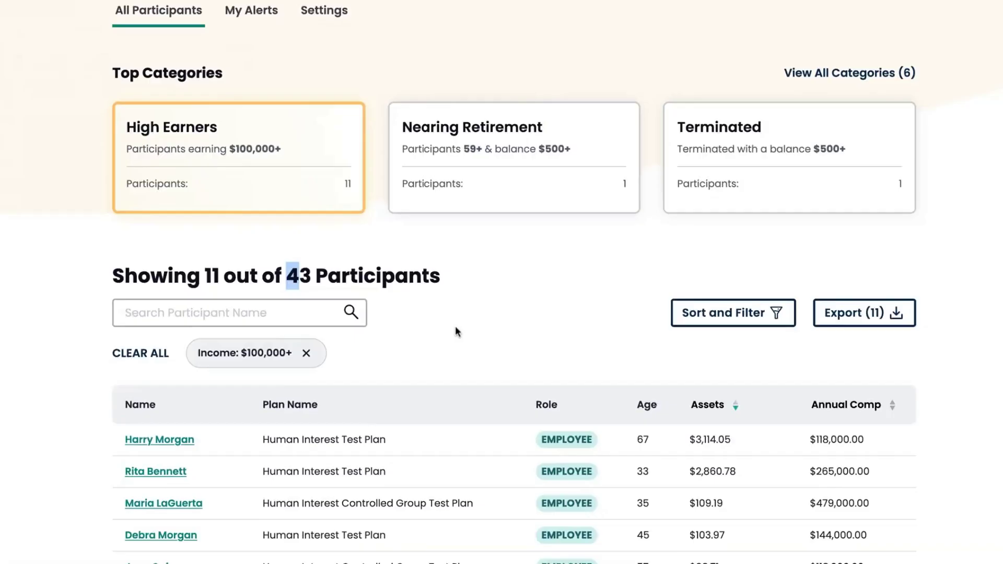
{"action": "scroll", "coordinate": [455, 330], "scroll_direction": "down", "scroll_amount": 2}
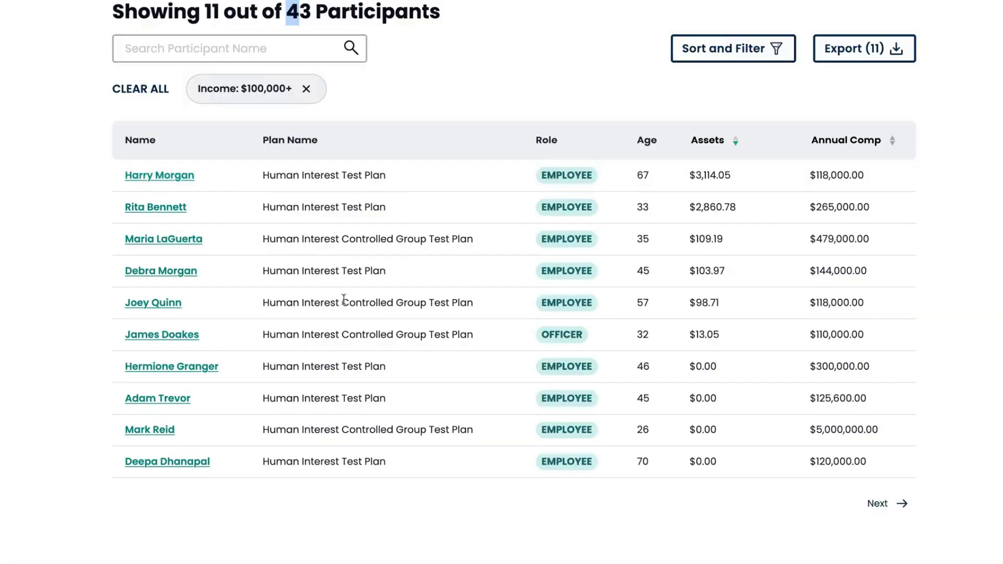
{"action": "scroll", "coordinate": [343, 299], "scroll_direction": "up", "scroll_amount": 3}
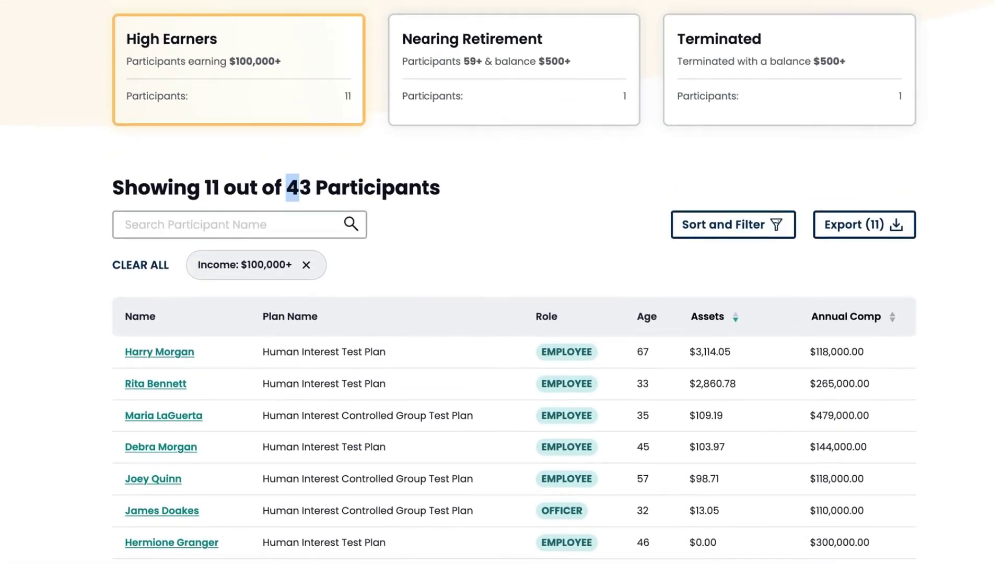
Step: In the sort and filter options, choose the Not Contributing participant type instead of High Earners
{"action": "left_click", "coordinate": [693, 227]}
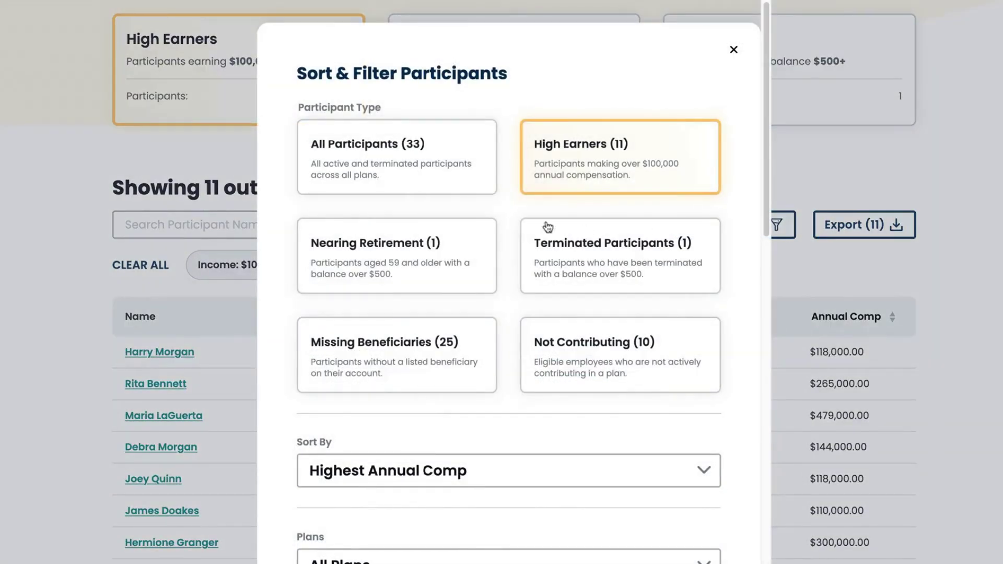
{"action": "scroll", "coordinate": [493, 157], "scroll_direction": "down", "scroll_amount": 1}
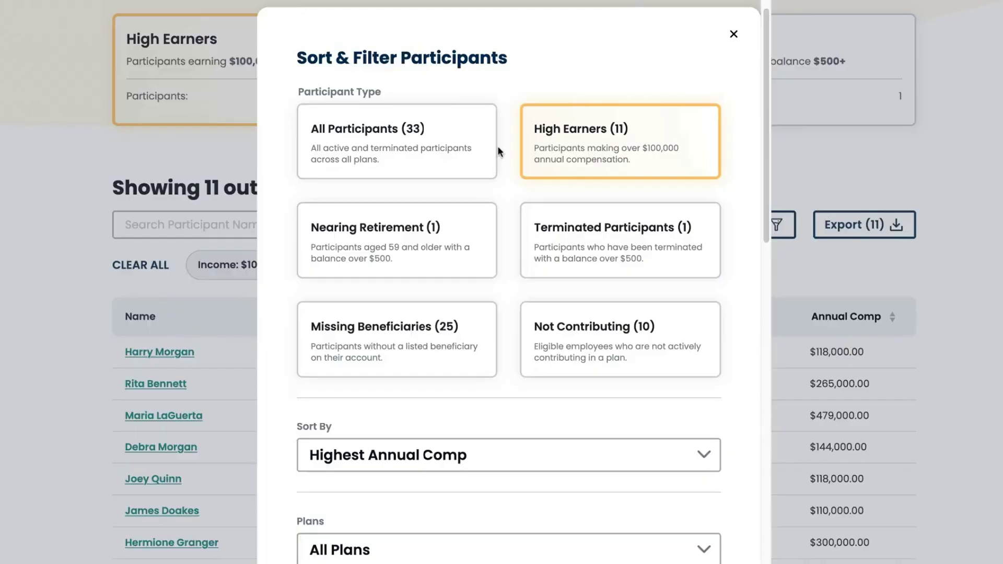
{"action": "scroll", "coordinate": [646, 231], "scroll_direction": "down", "scroll_amount": 1}
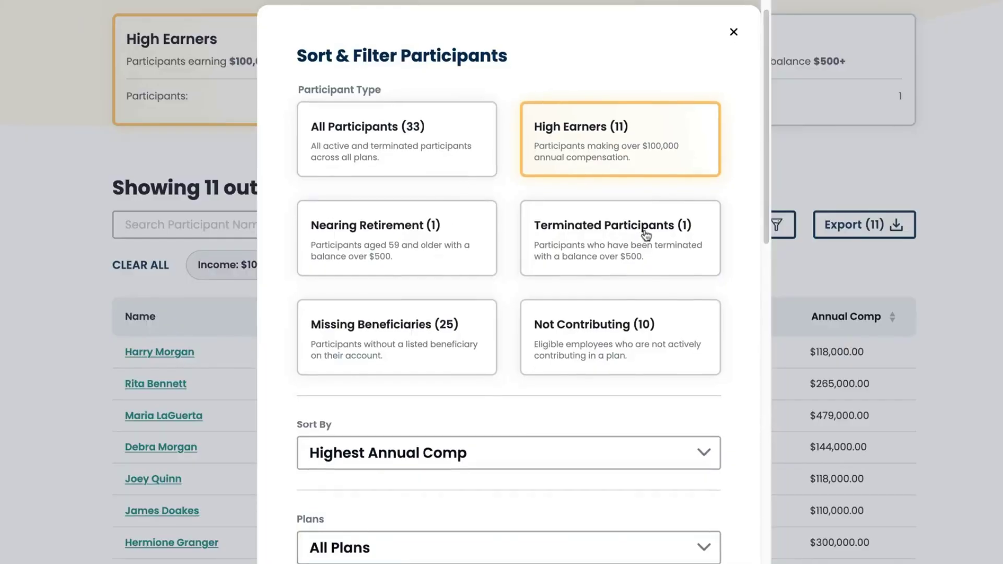
{"action": "scroll", "coordinate": [646, 235], "scroll_direction": "down", "scroll_amount": 1}
{"action": "scroll", "coordinate": [646, 235], "scroll_direction": "down", "scroll_amount": 1}
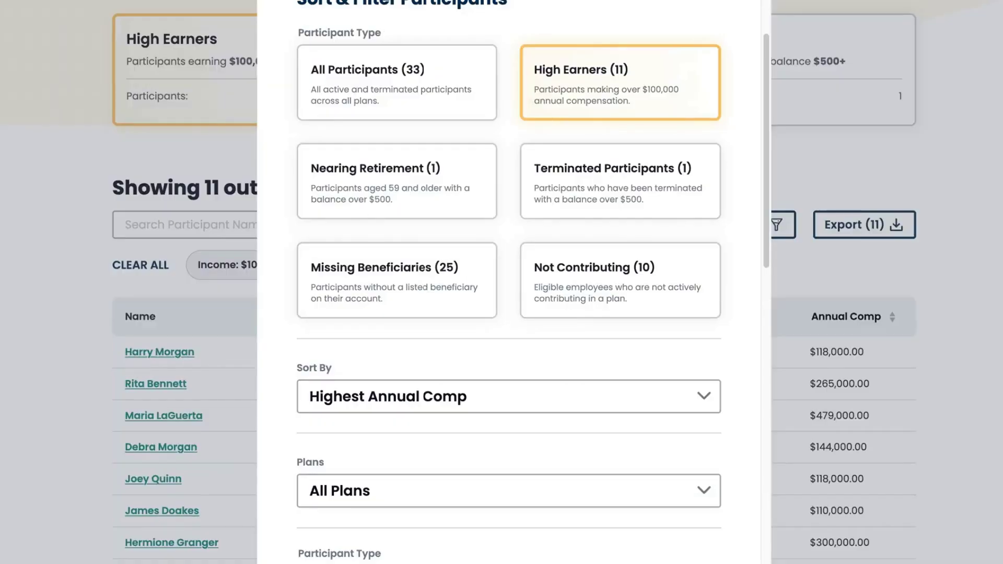
{"action": "left_click", "coordinate": [601, 282]}
{"action": "scroll", "coordinate": [519, 304], "scroll_direction": "down", "scroll_amount": 1}
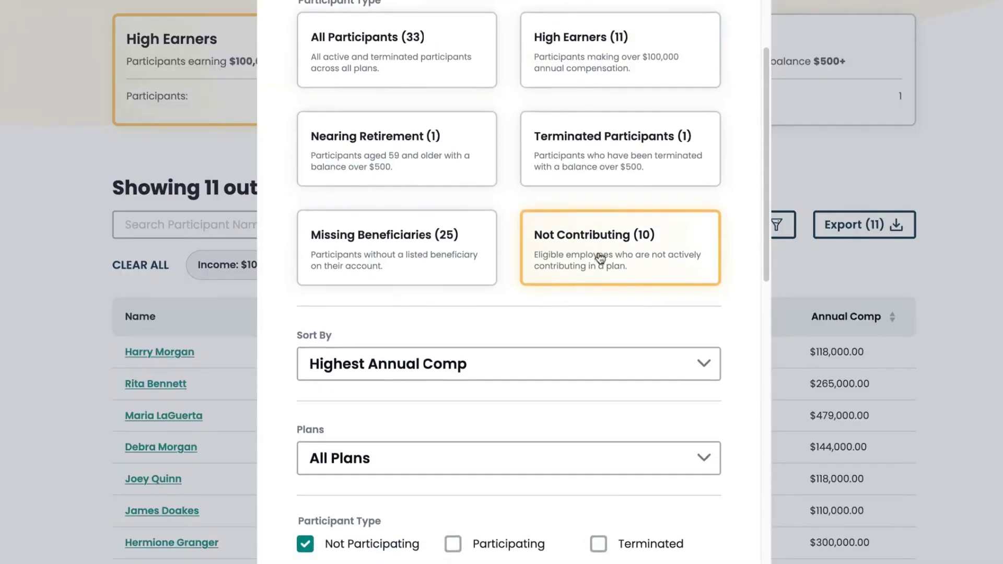
Step: Set the minimum annual compensation filter to $80,000 and apply the filters
{"action": "scroll", "coordinate": [601, 258], "scroll_direction": "down", "scroll_amount": 6}
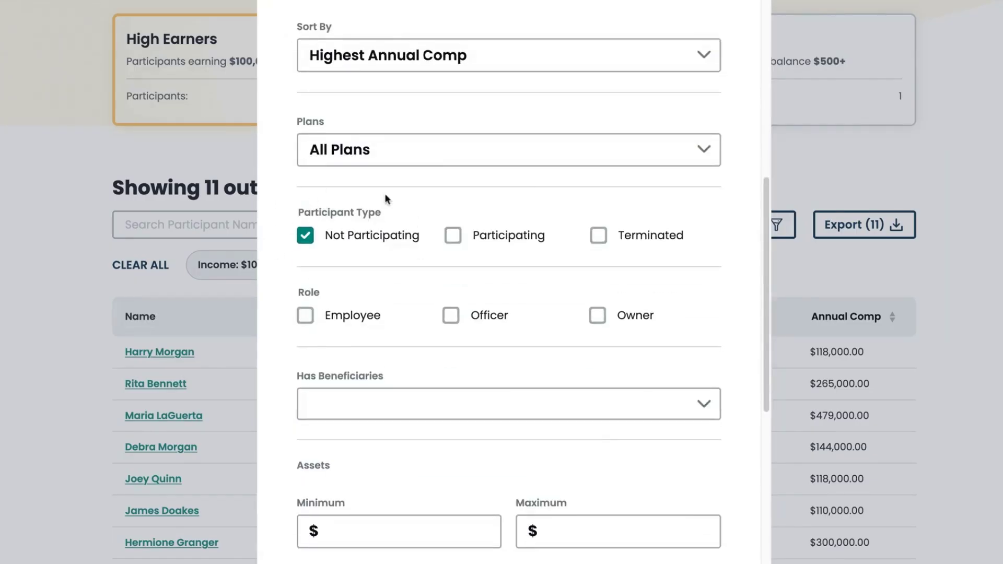
{"action": "scroll", "coordinate": [340, 240], "scroll_direction": "down", "scroll_amount": 2}
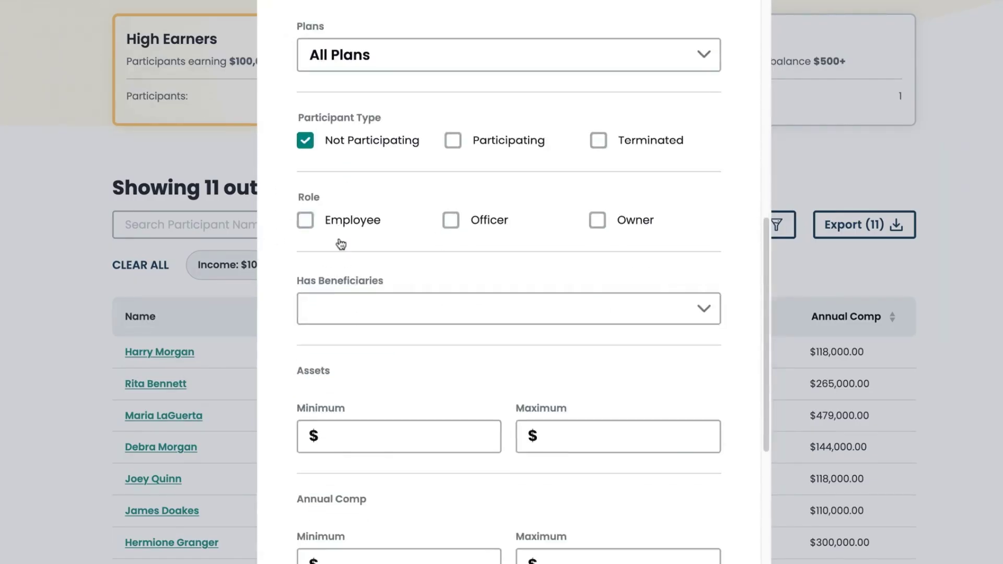
{"action": "scroll", "coordinate": [609, 403], "scroll_direction": "down", "scroll_amount": 4}
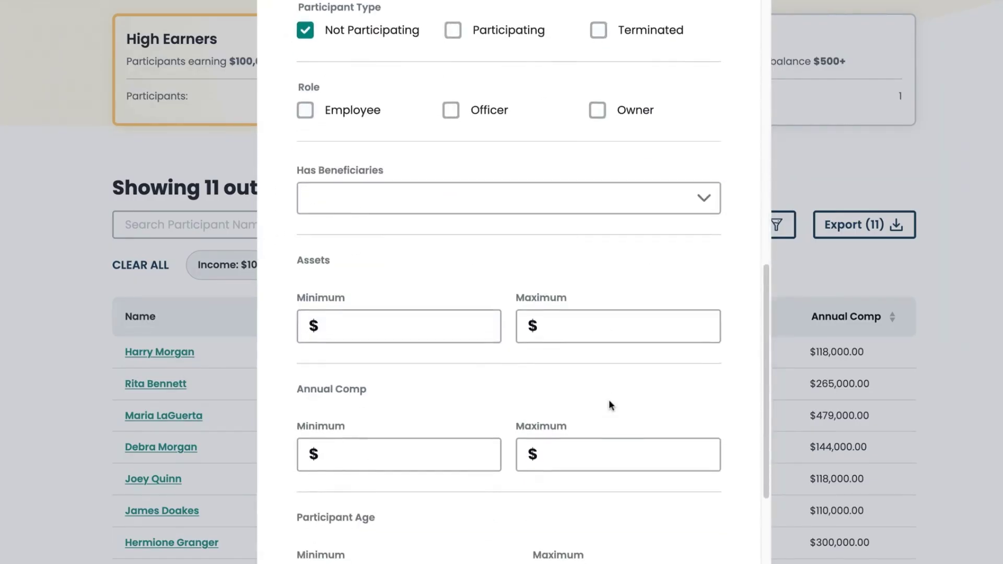
{"action": "scroll", "coordinate": [609, 400], "scroll_direction": "down", "scroll_amount": 1}
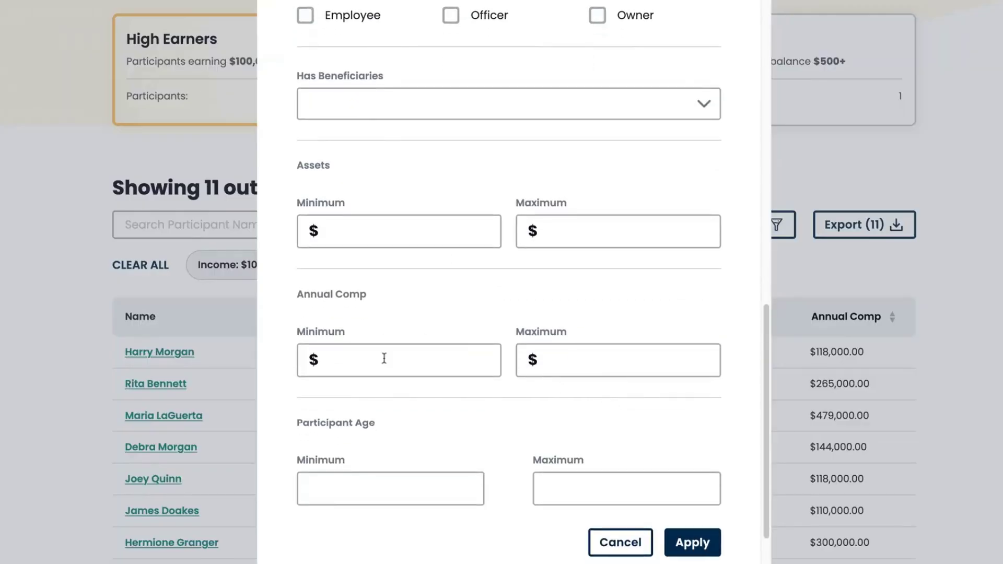
{"action": "scroll", "coordinate": [432, 384], "scroll_direction": "up", "scroll_amount": 3}
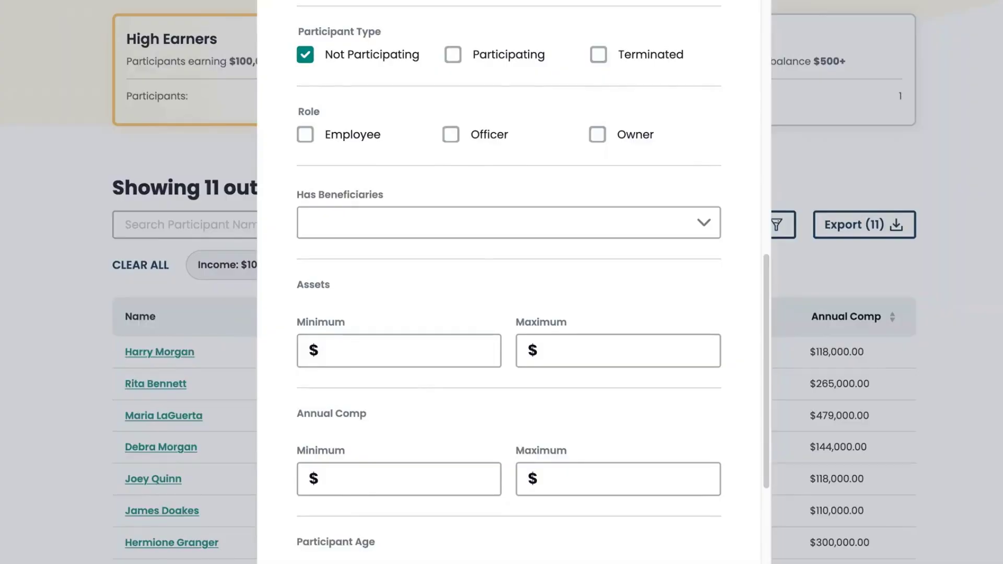
{"action": "scroll", "coordinate": [509, 282], "scroll_direction": "down", "scroll_amount": 3}
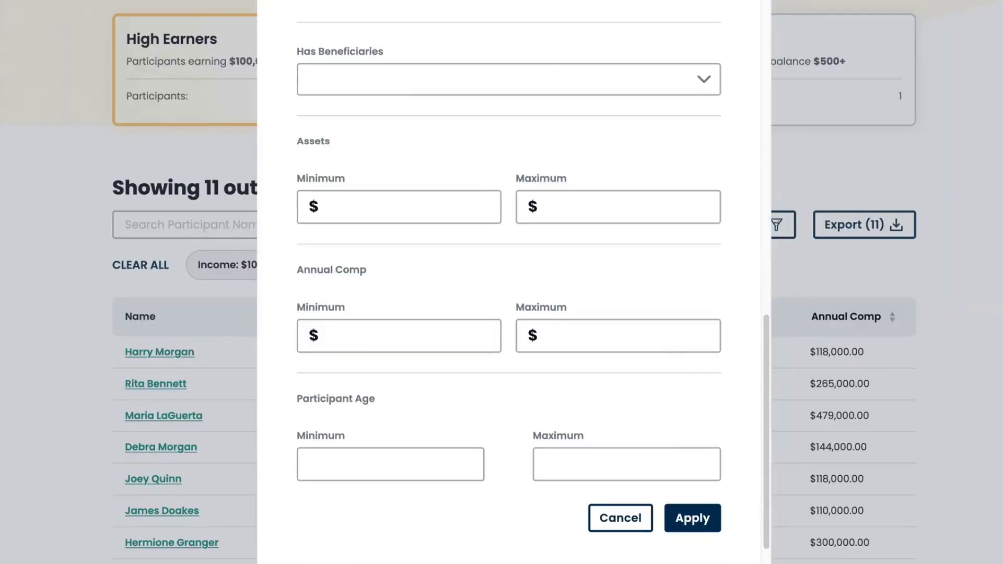
{"action": "left_click", "coordinate": [432, 340]}
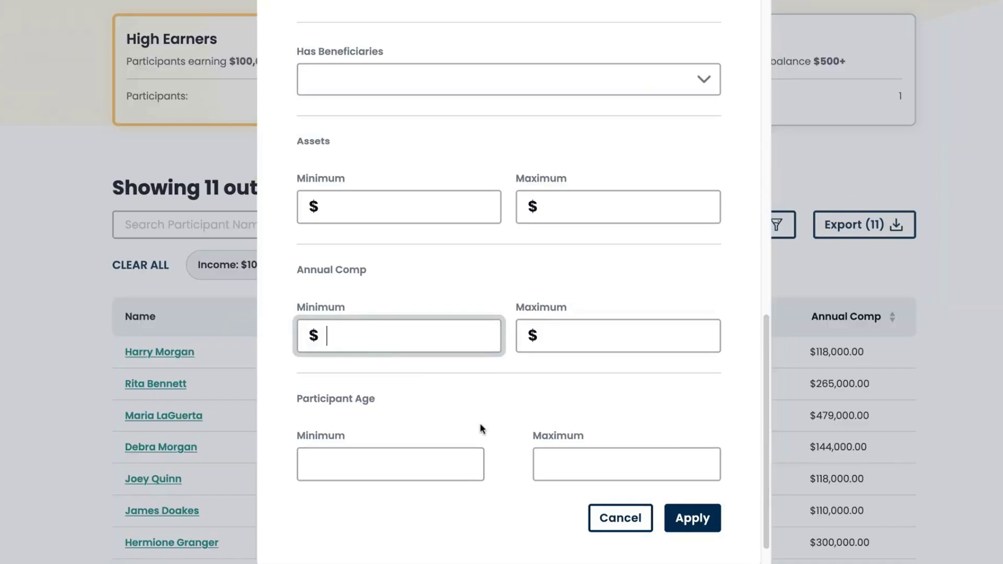
{"action": "type", "text": "80000"}
{"action": "left_click", "coordinate": [686, 515]}
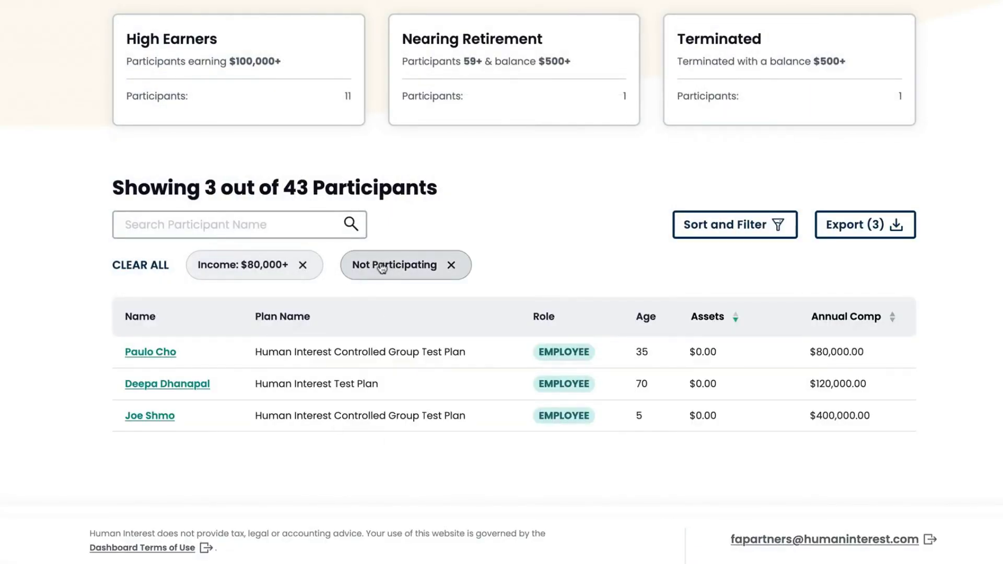
Step: Clear all active filters and show only the High Earners category
{"action": "scroll", "coordinate": [402, 268], "scroll_direction": "up", "scroll_amount": 1}
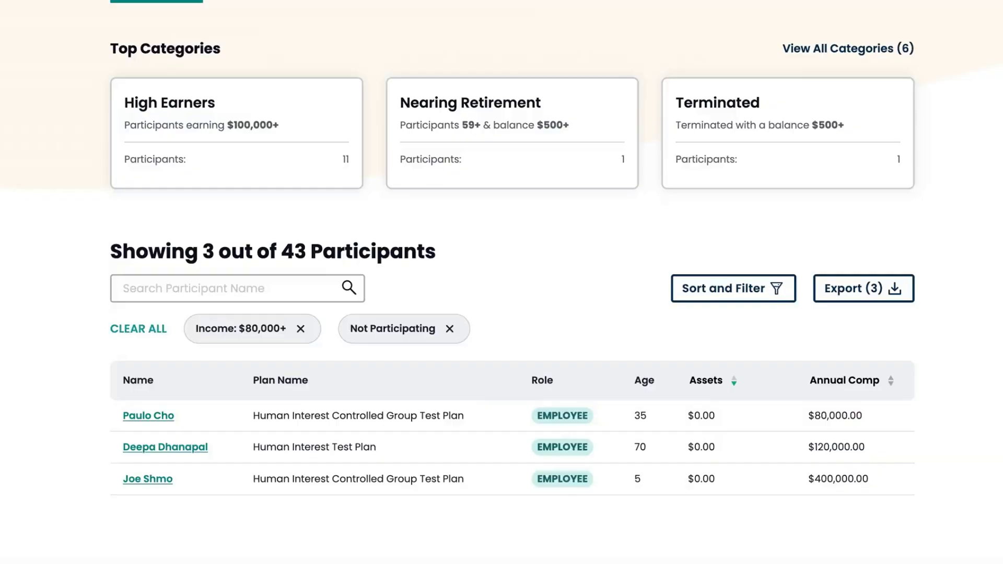
{"action": "left_click", "coordinate": [138, 328]}
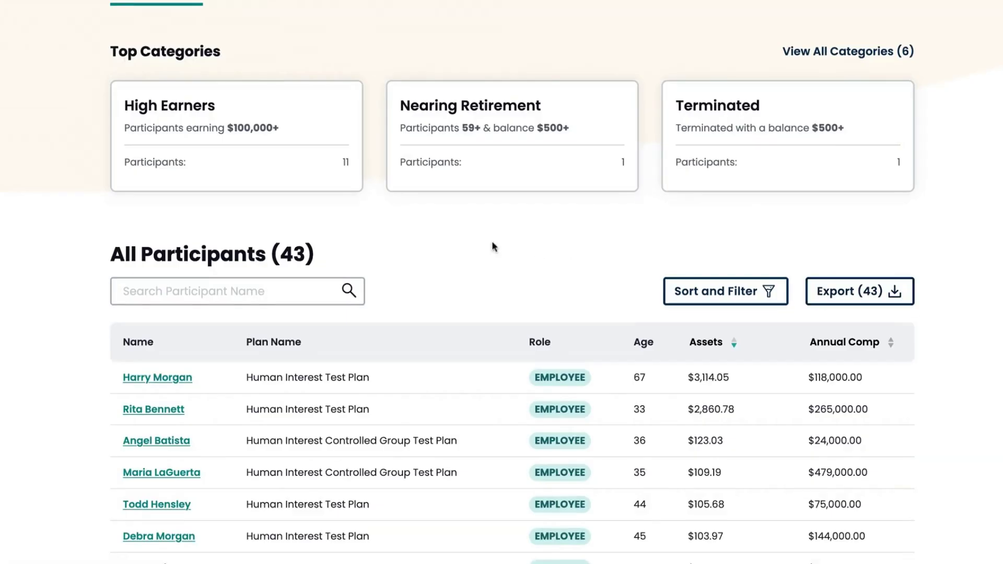
{"action": "left_click", "coordinate": [303, 177]}
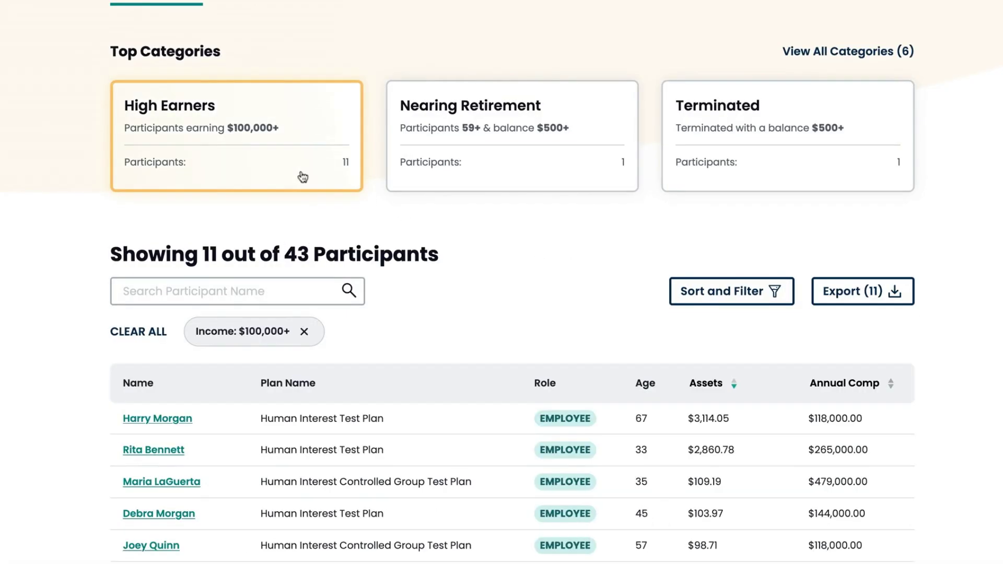
Step: View the export confirmation for the filtered participants and close it without exporting
{"action": "left_click", "coordinate": [888, 302]}
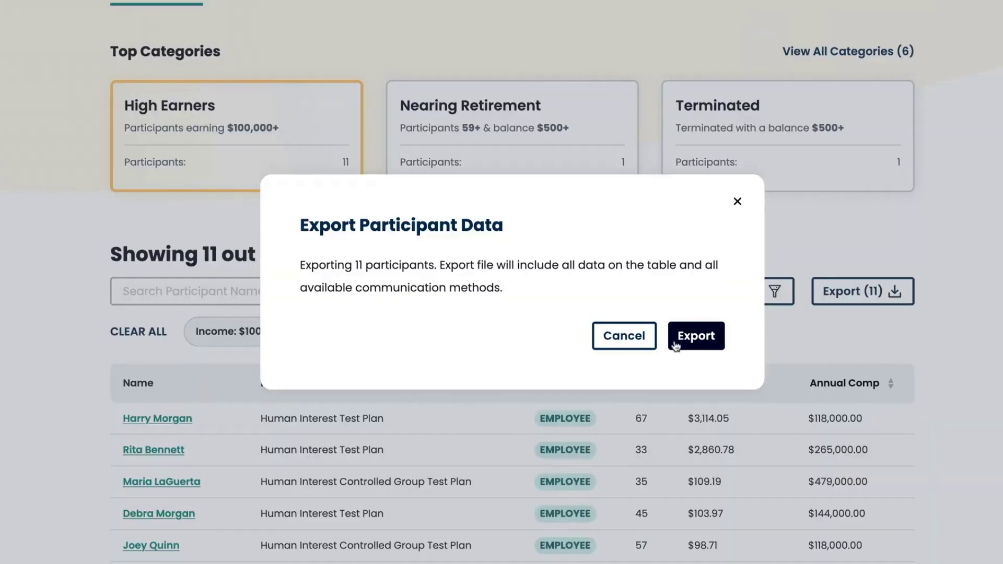
{"action": "left_click", "coordinate": [741, 202]}
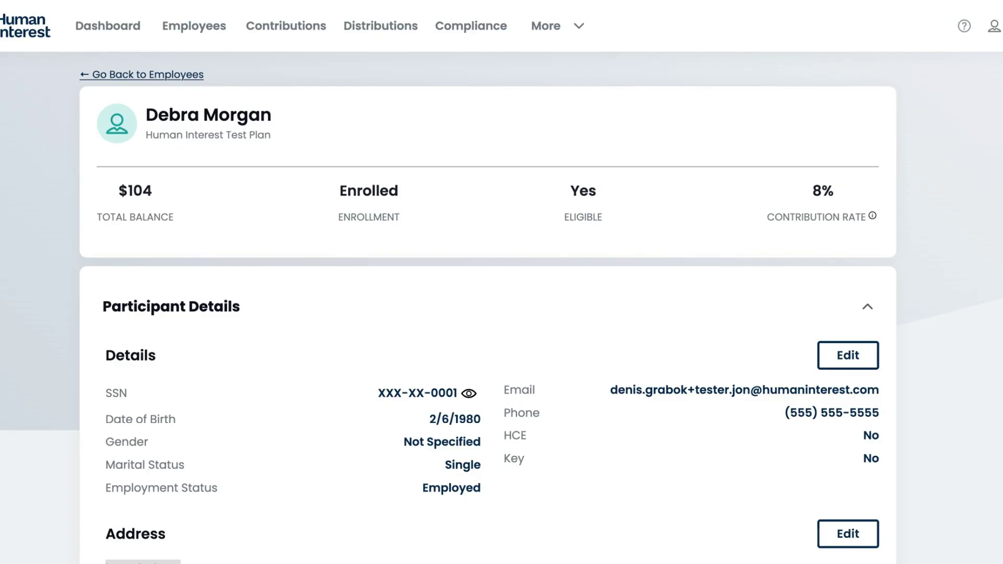
Step: Examine the participant's personal details, contact information and address on the profile page
{"action": "scroll", "coordinate": [502, 282], "scroll_direction": "down", "scroll_amount": 4}
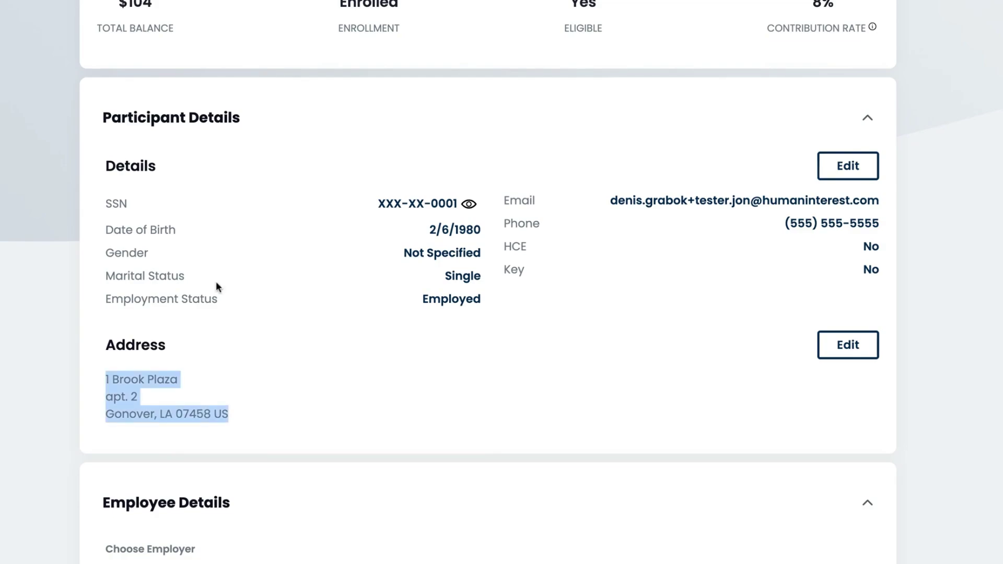
{"action": "scroll", "coordinate": [395, 283], "scroll_direction": "down", "scroll_amount": 2}
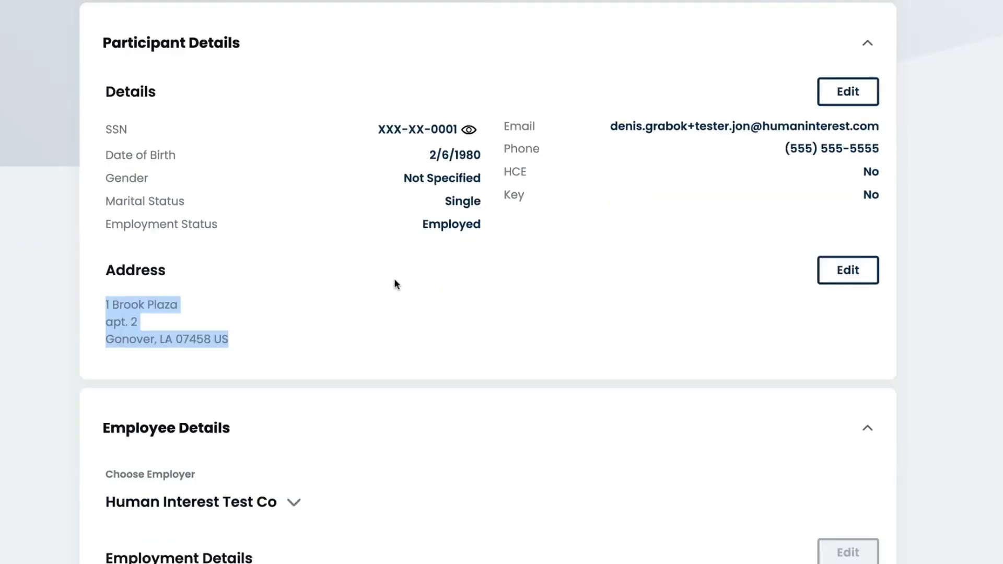
{"action": "left_click", "coordinate": [253, 325]}
Step: Check the available employers and the employment dates in the participant's employee details, including the rehire date
{"action": "scroll", "coordinate": [308, 305], "scroll_direction": "down", "scroll_amount": 6}
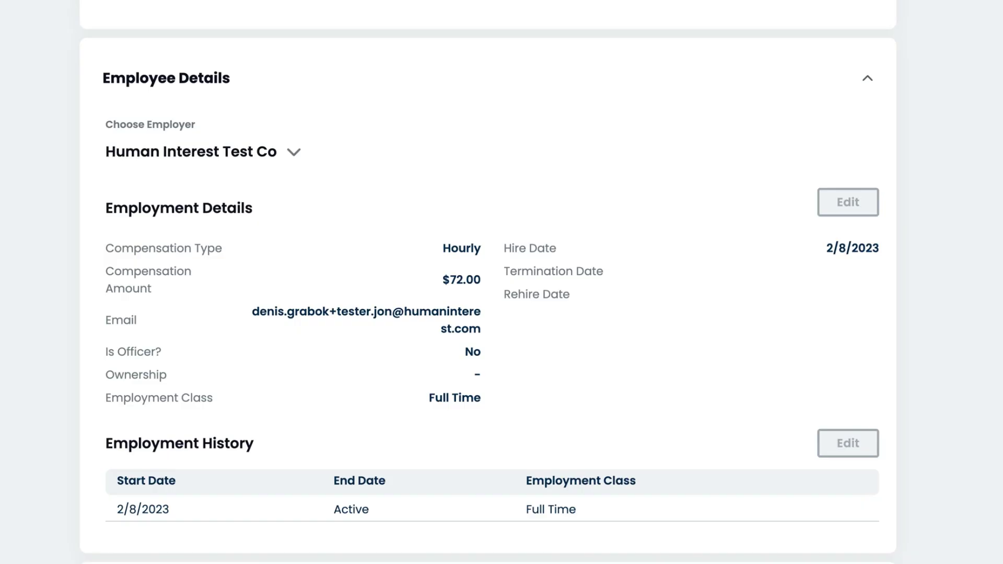
{"action": "left_click", "coordinate": [288, 160]}
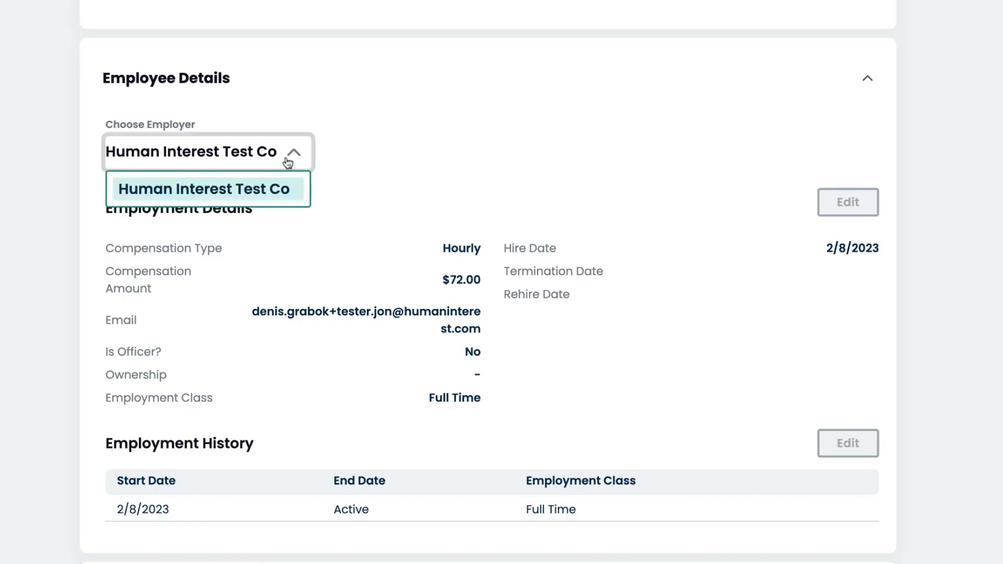
{"action": "left_click", "coordinate": [408, 166]}
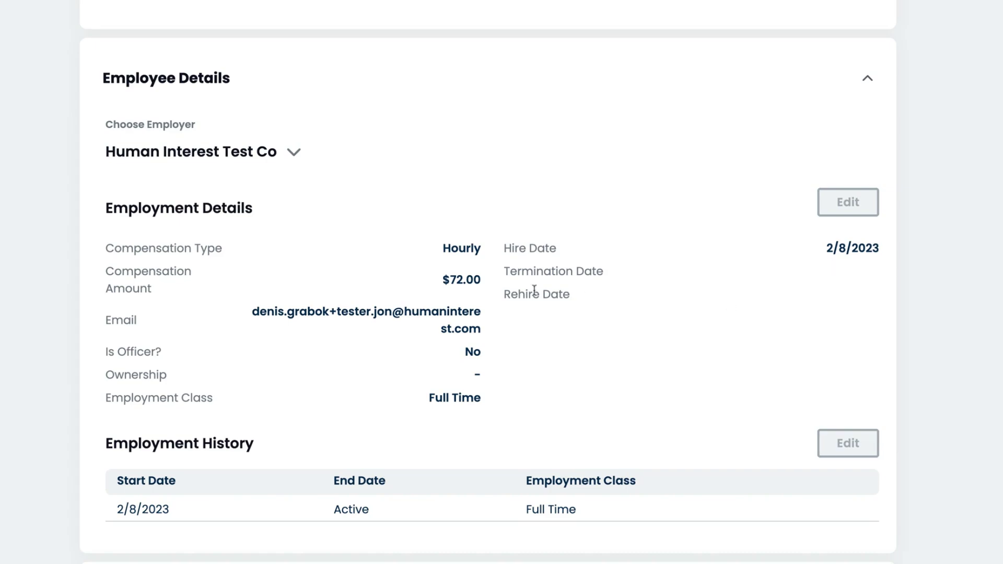
{"action": "left_click_drag", "start_coordinate": [506, 297], "coordinate": [575, 293]}
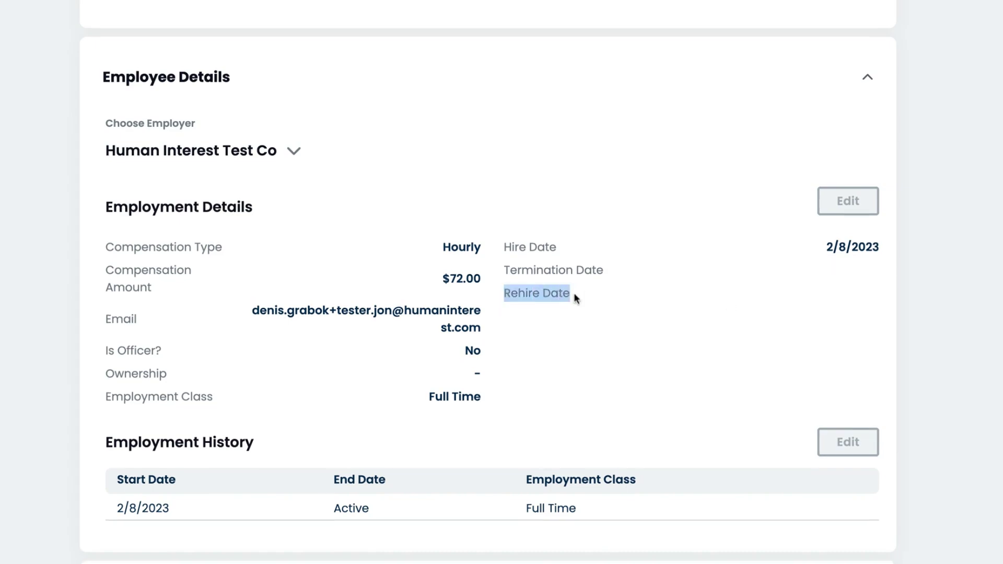
Step: Check the participant's officer status and ownership in the employment details
{"action": "scroll", "coordinate": [575, 292], "scroll_direction": "down", "scroll_amount": 1}
{"action": "left_click", "coordinate": [575, 293]}
{"action": "left_click_drag", "start_coordinate": [110, 338], "coordinate": [418, 360]}
{"action": "left_click", "coordinate": [426, 361]}
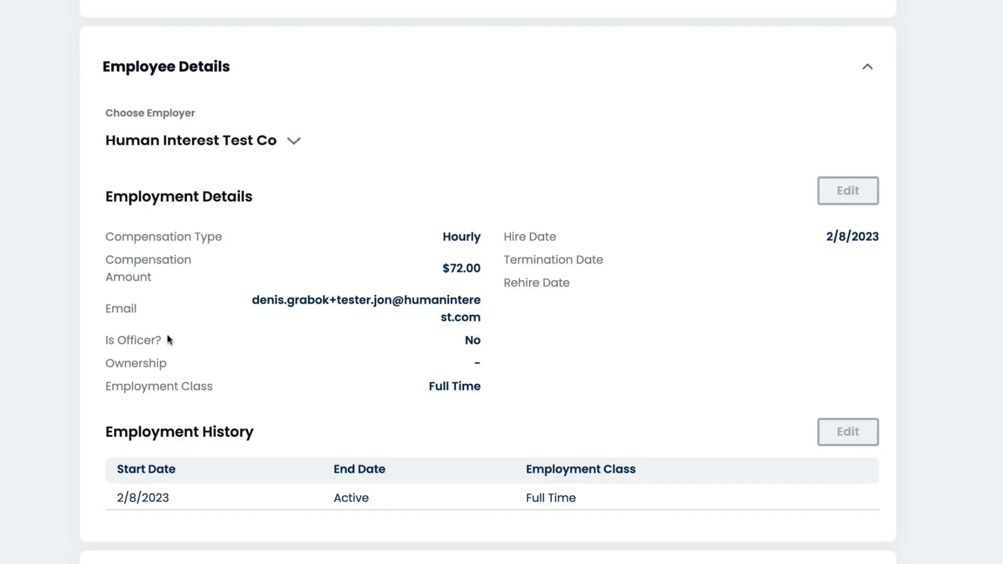
Step: Expand the Eligibility section and examine the participant's deferral, match and profit sharing eligibility
{"action": "scroll", "coordinate": [609, 329], "scroll_direction": "down", "scroll_amount": 7}
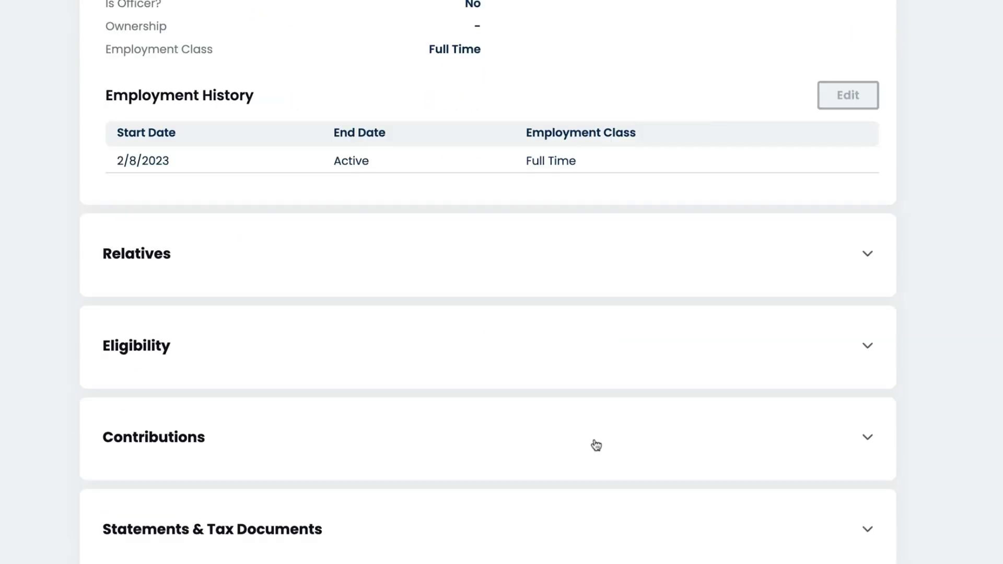
{"action": "scroll", "coordinate": [653, 386], "scroll_direction": "down", "scroll_amount": 1}
{"action": "left_click", "coordinate": [708, 285]}
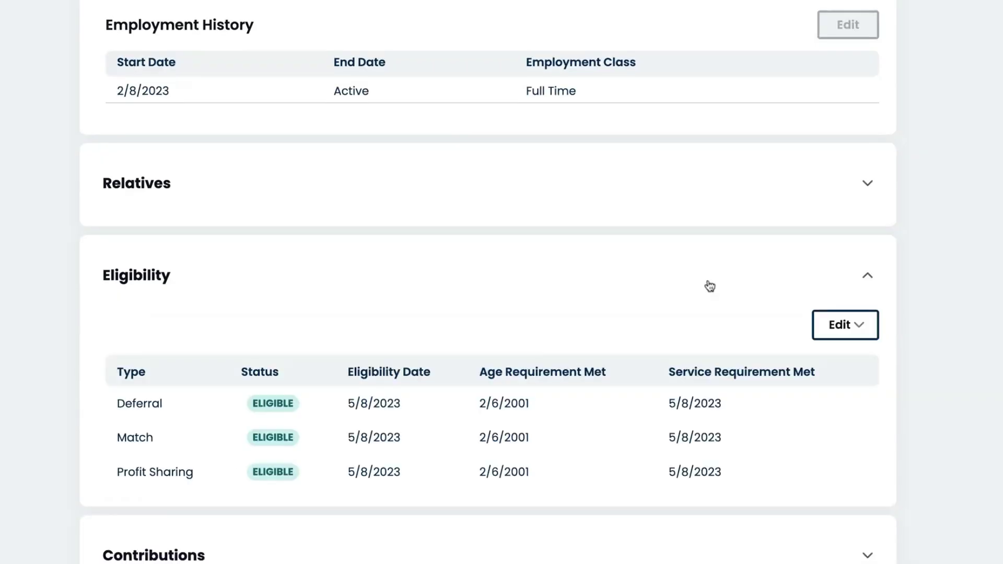
{"action": "scroll", "coordinate": [183, 286], "scroll_direction": "down", "scroll_amount": 1}
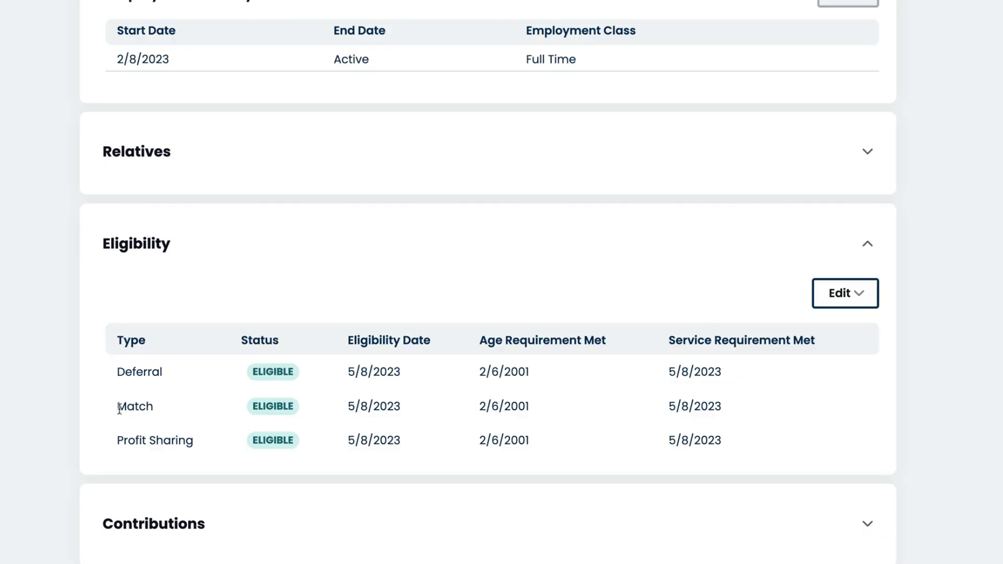
{"action": "scroll", "coordinate": [177, 371], "scroll_direction": "down", "scroll_amount": 4}
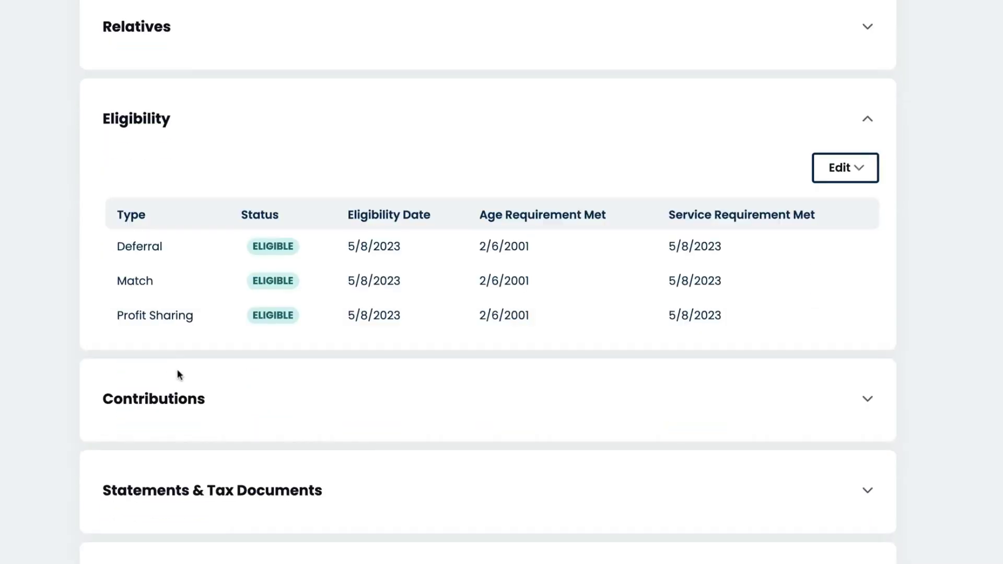
{"action": "scroll", "coordinate": [228, 335], "scroll_direction": "down", "scroll_amount": 1}
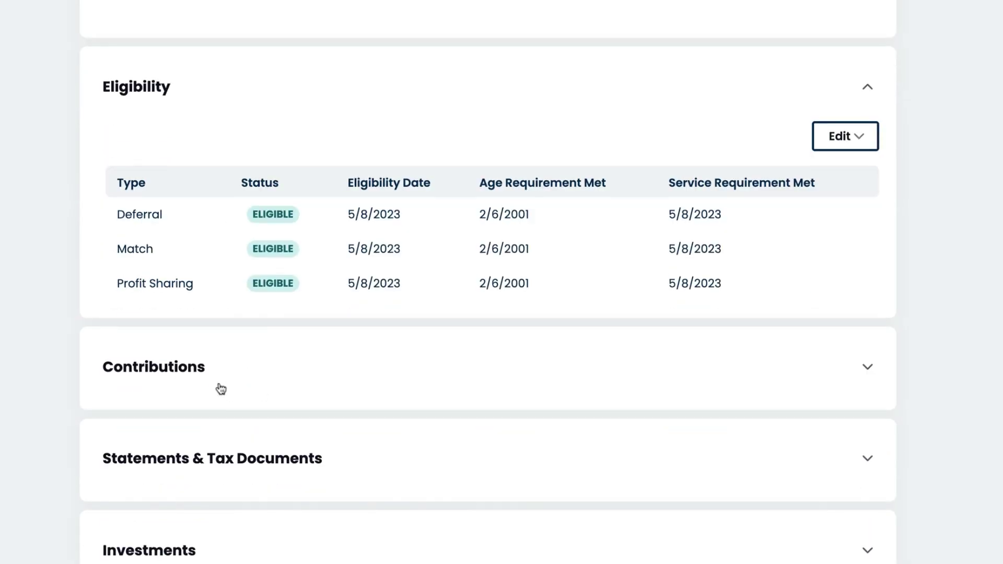
{"action": "scroll", "coordinate": [258, 359], "scroll_direction": "down", "scroll_amount": 3}
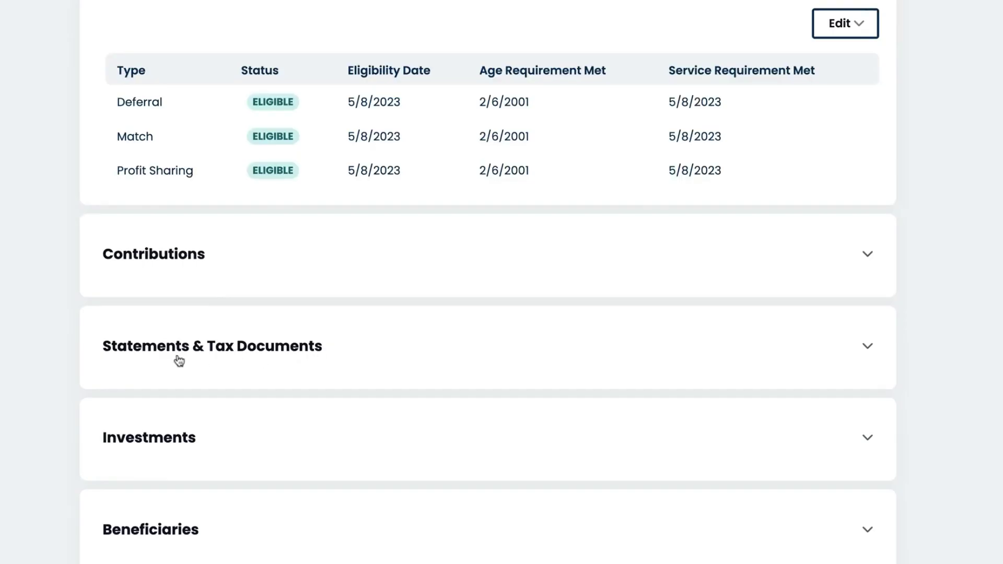
{"action": "scroll", "coordinate": [174, 401], "scroll_direction": "down", "scroll_amount": 1}
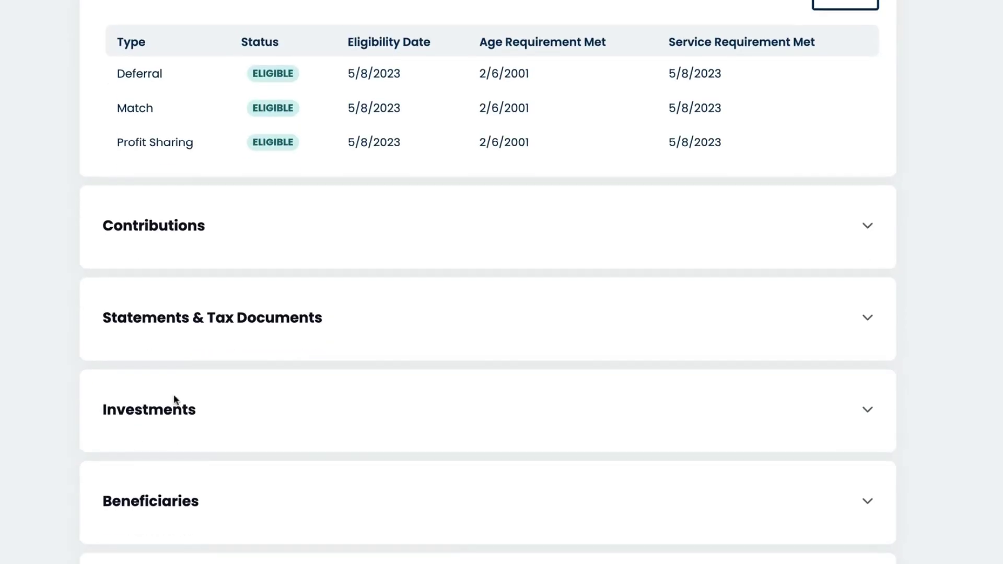
Step: Review the balance breakdown and fund holdings in the Investments section and collapse it again
{"action": "left_click", "coordinate": [193, 410]}
{"action": "scroll", "coordinate": [275, 385], "scroll_direction": "down", "scroll_amount": 3}
{"action": "scroll", "coordinate": [275, 385], "scroll_direction": "down", "scroll_amount": 7}
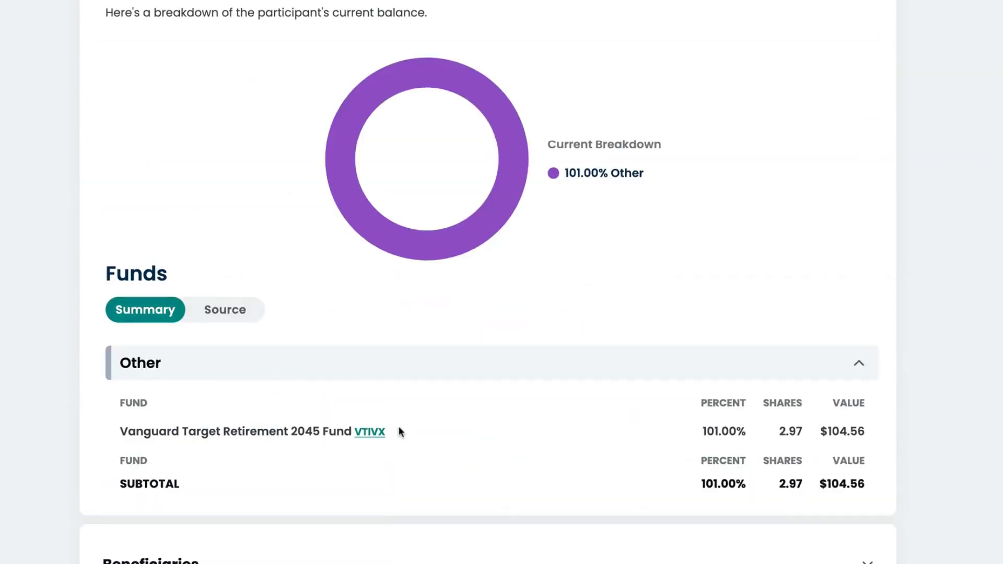
{"action": "scroll", "coordinate": [399, 427], "scroll_direction": "up", "scroll_amount": 5}
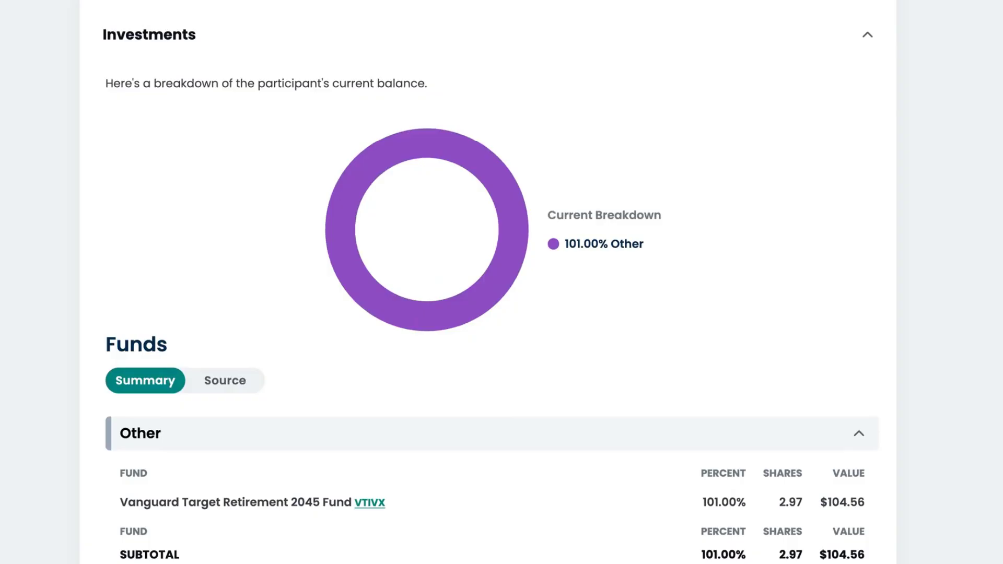
{"action": "left_click", "coordinate": [851, 208]}
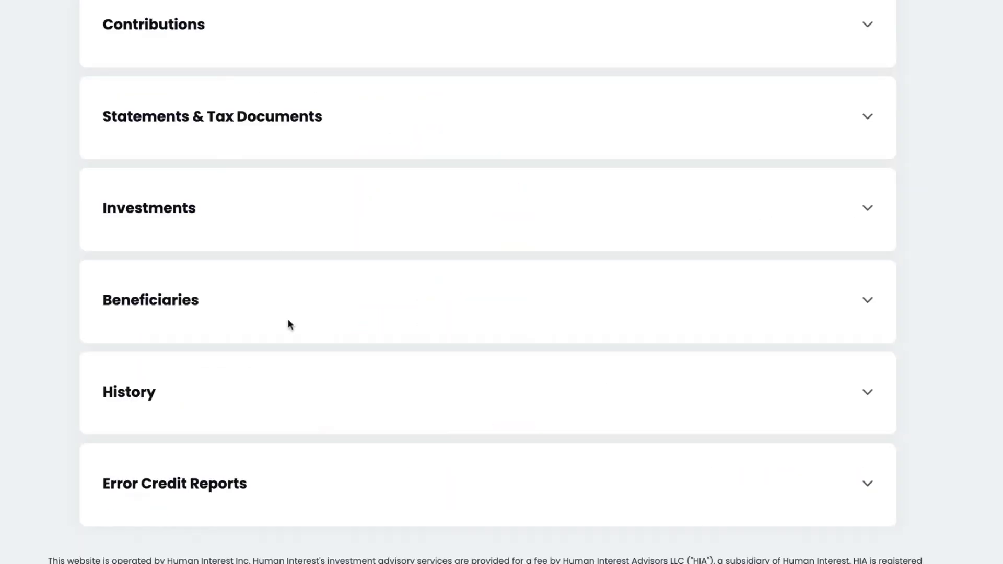
Step: Check the participant's beneficiaries and review the account history, including the fund details of the 10/8/2025 trade
{"action": "left_click", "coordinate": [255, 314]}
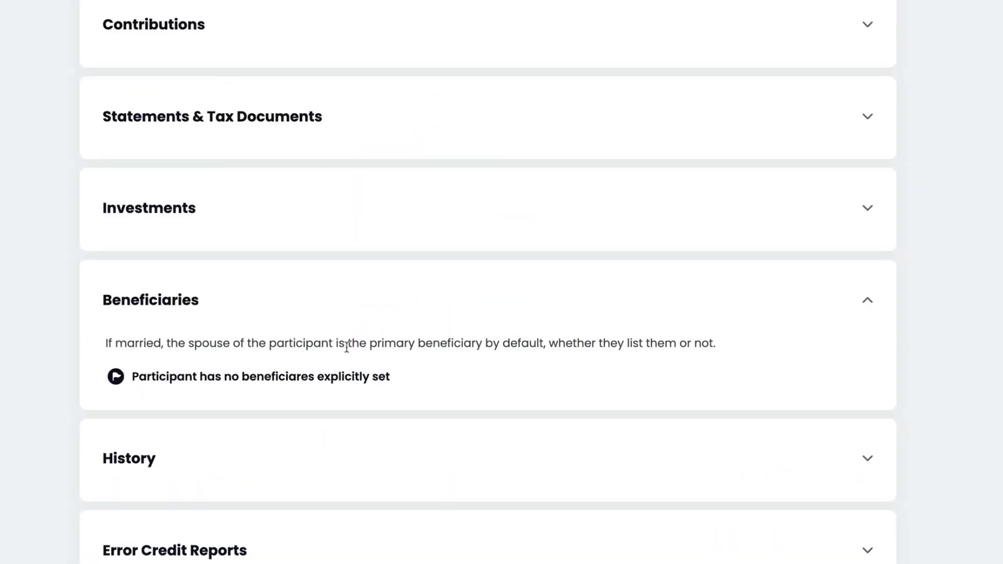
{"action": "left_click", "coordinate": [217, 317]}
{"action": "left_click", "coordinate": [219, 403]}
{"action": "scroll", "coordinate": [264, 361], "scroll_direction": "down", "scroll_amount": 6}
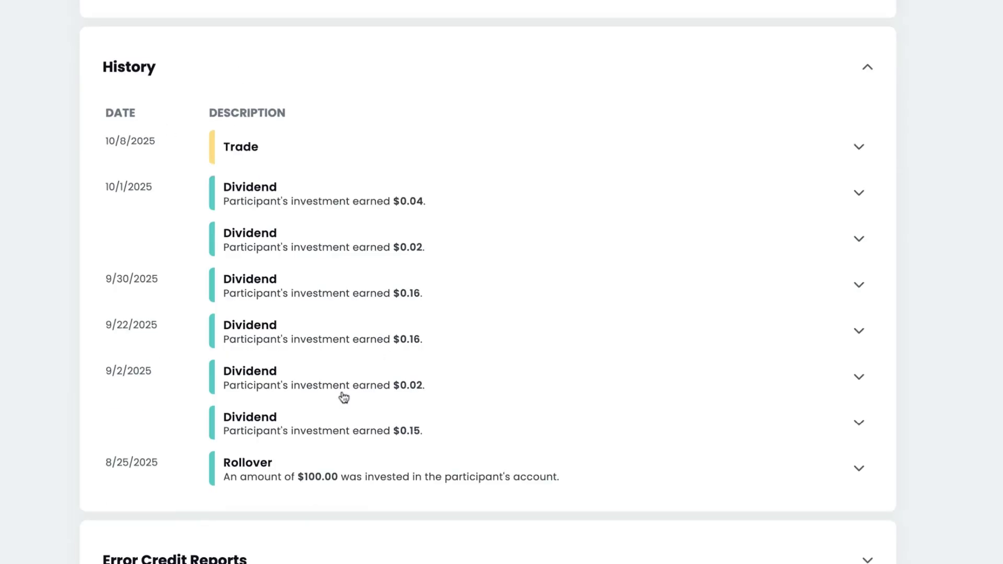
{"action": "left_click", "coordinate": [252, 155]}
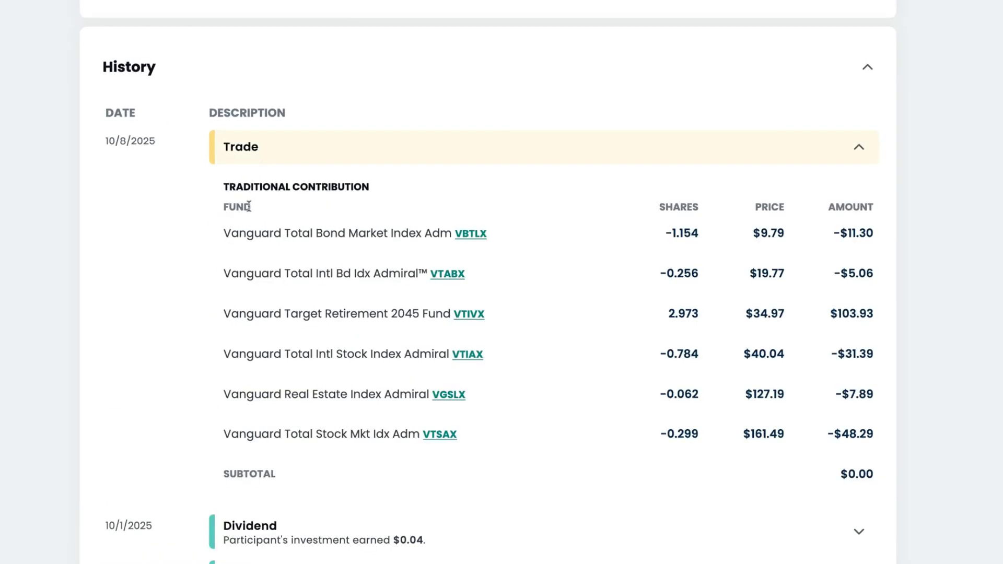
{"action": "left_click", "coordinate": [264, 153]}
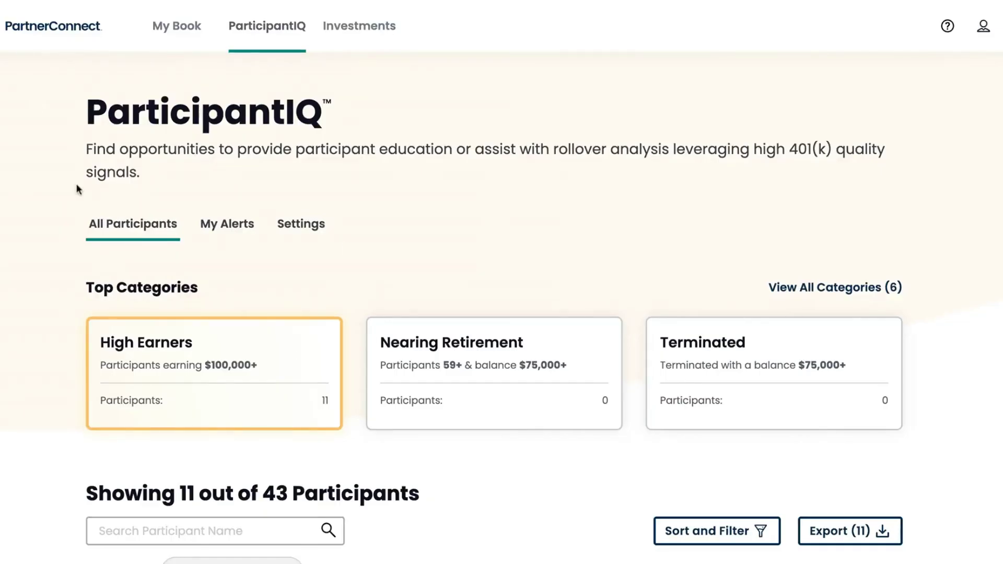
Step: View the category criteria and participant alerts in My Alerts and return to the All Participants list
{"action": "left_click", "coordinate": [233, 232]}
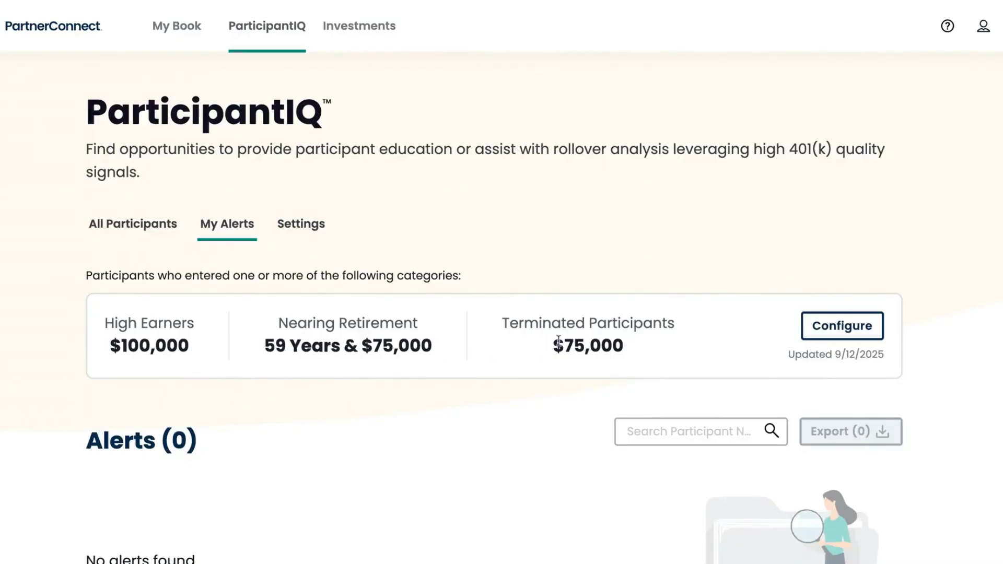
{"action": "left_click", "coordinate": [168, 224]}
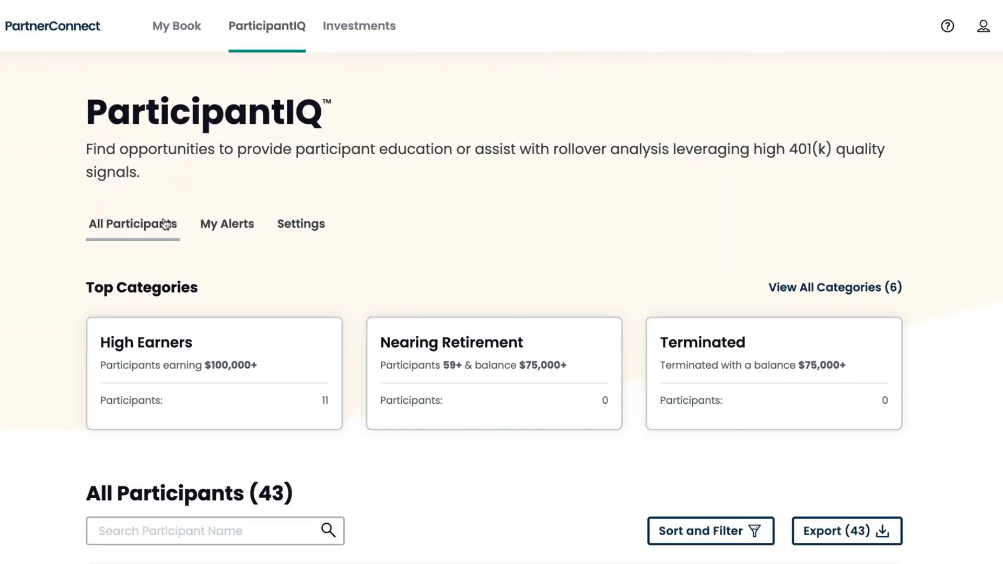